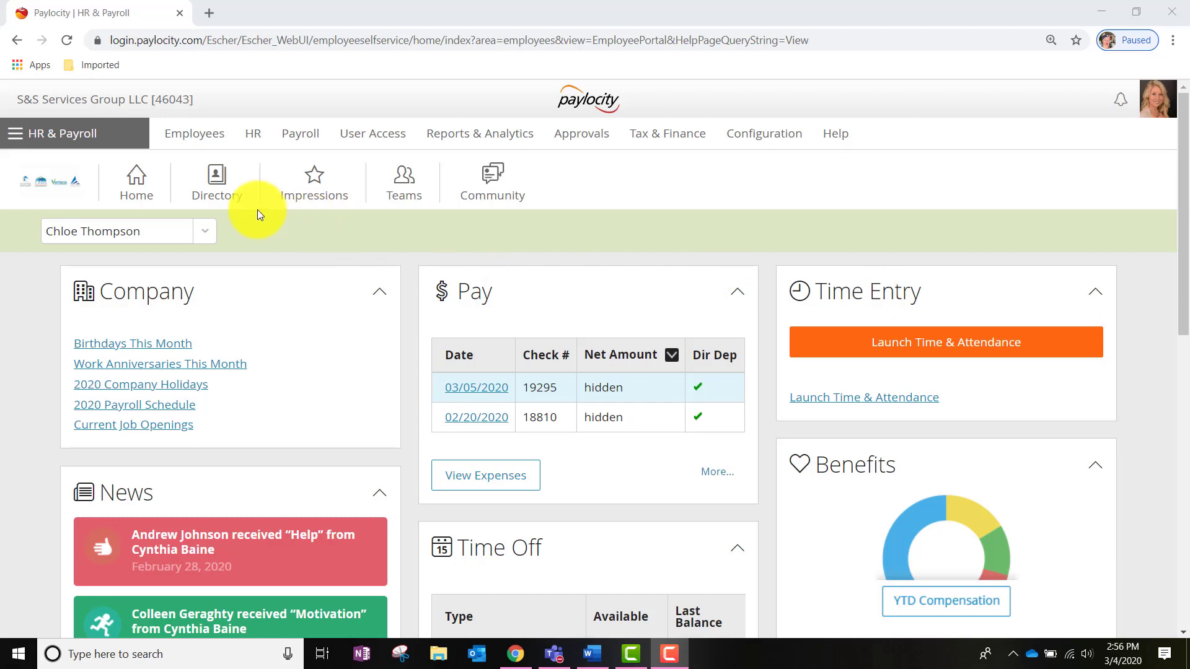
Step: Go to the Recruiting module and scroll the Jobs Dashboard's 8 published active jobs
click(28, 130)
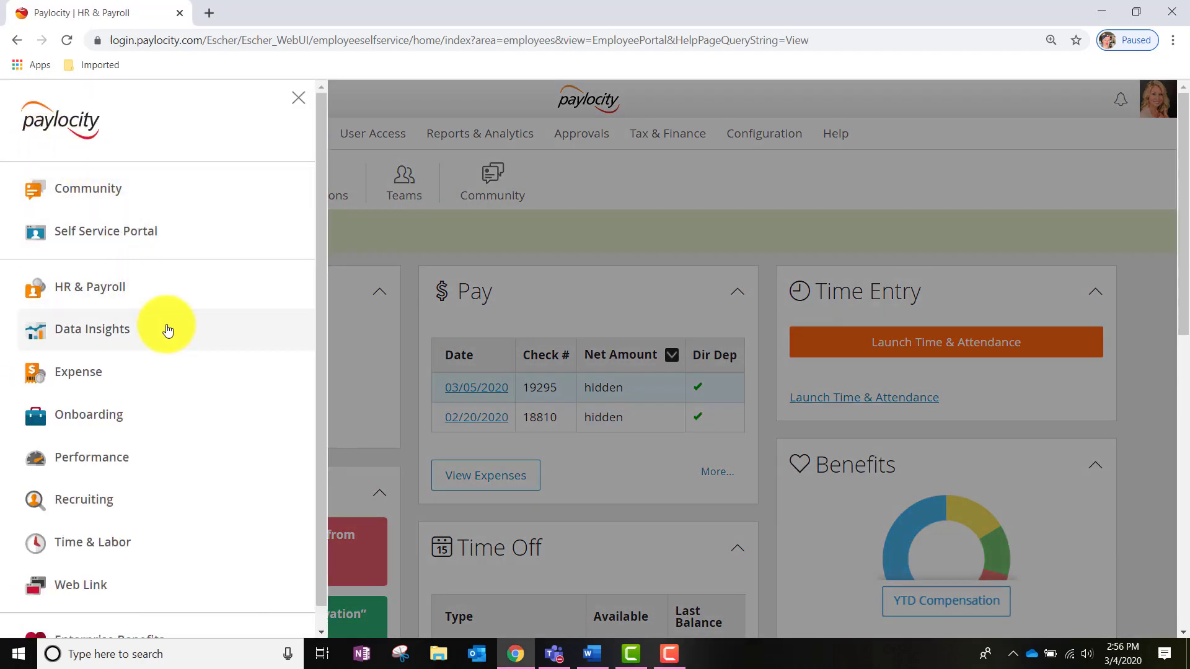
click(69, 505)
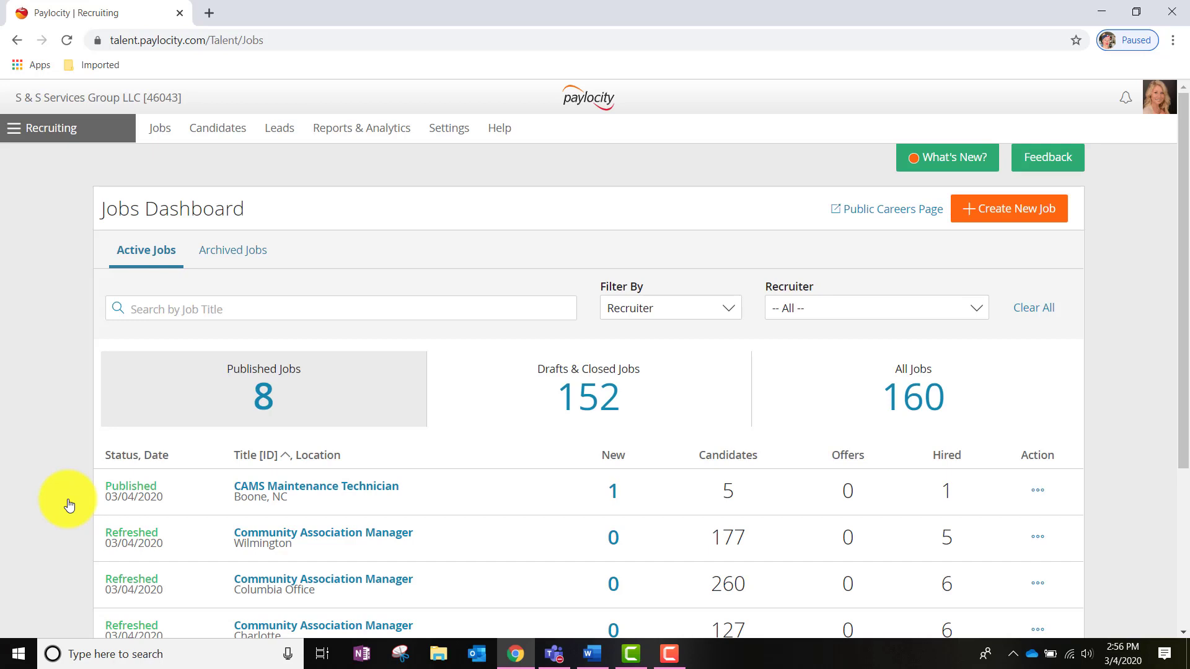
scroll(110, 403, down, 4)
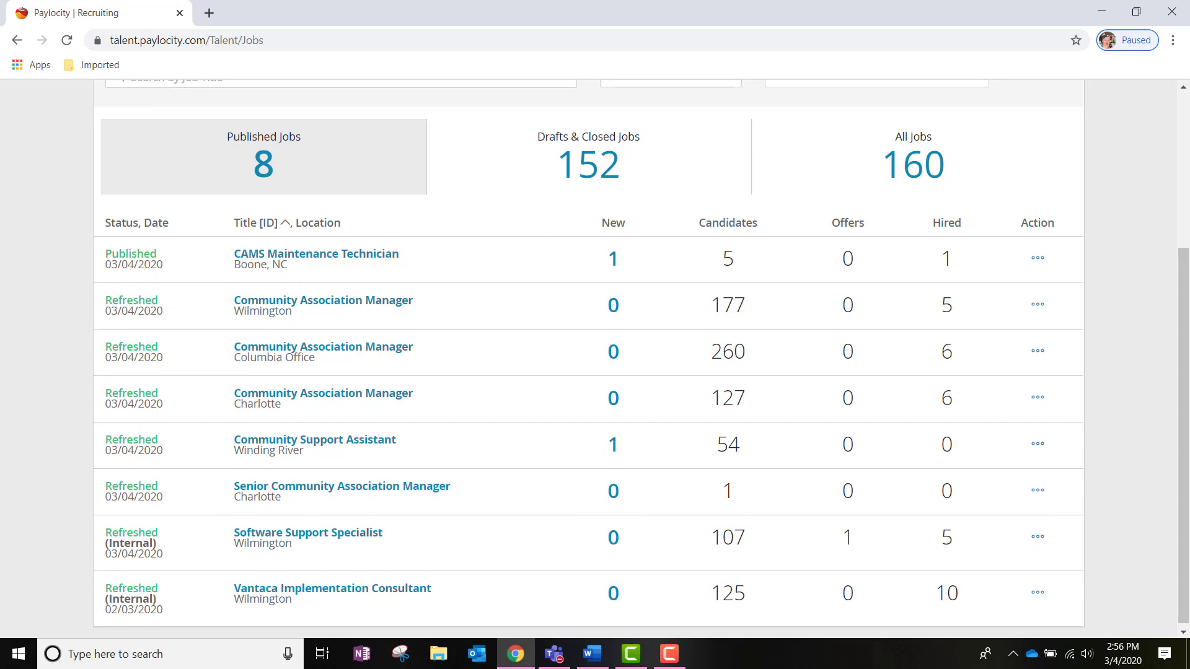
Step: Open the CAMS Maintenance Technician job to review its new applicant
click(291, 258)
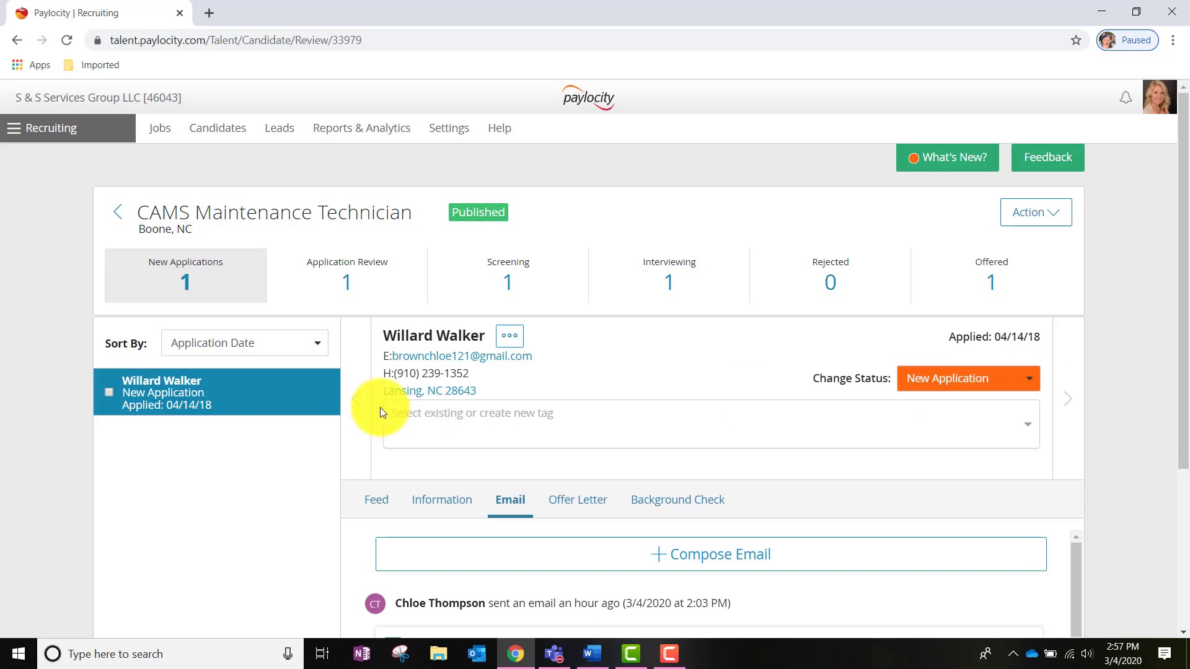
Step: Show the applicant's Feed and scroll through its email and status-change entries
click(380, 500)
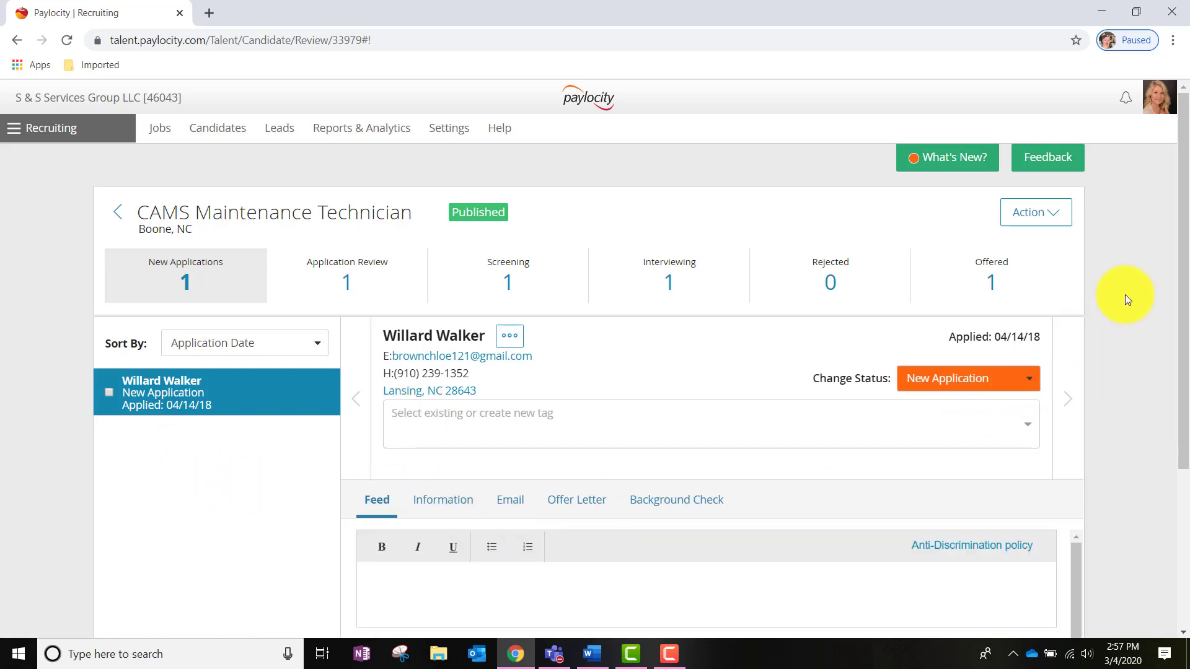
scroll(1125, 295, down, 4)
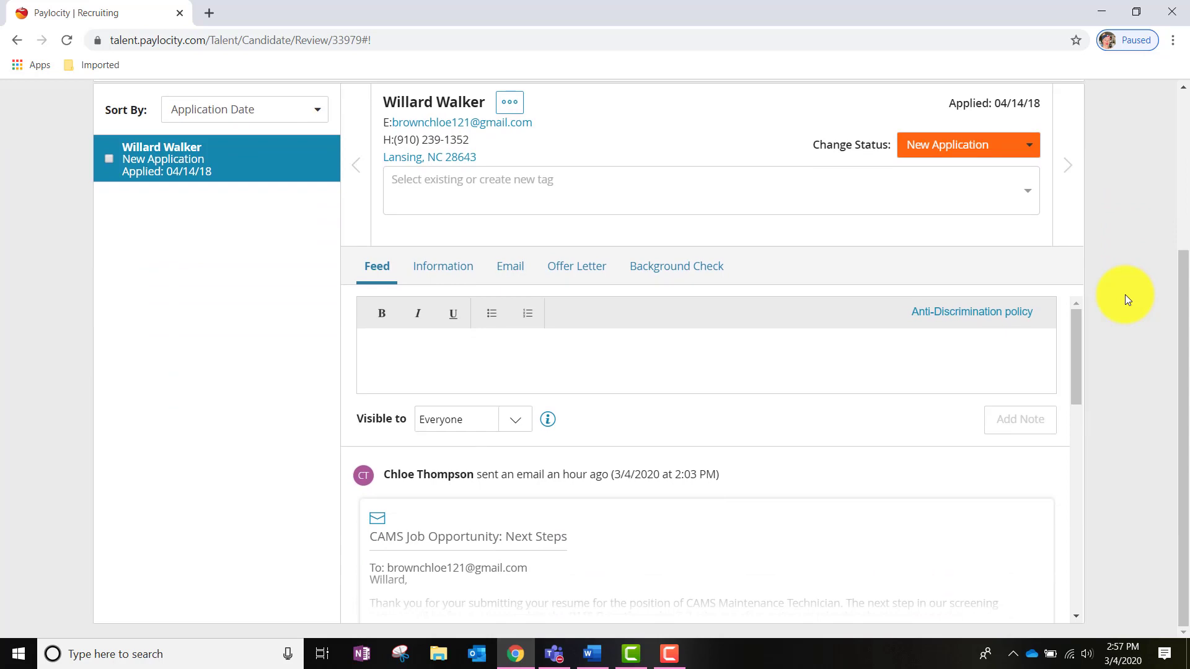
scroll(885, 408, down, 4)
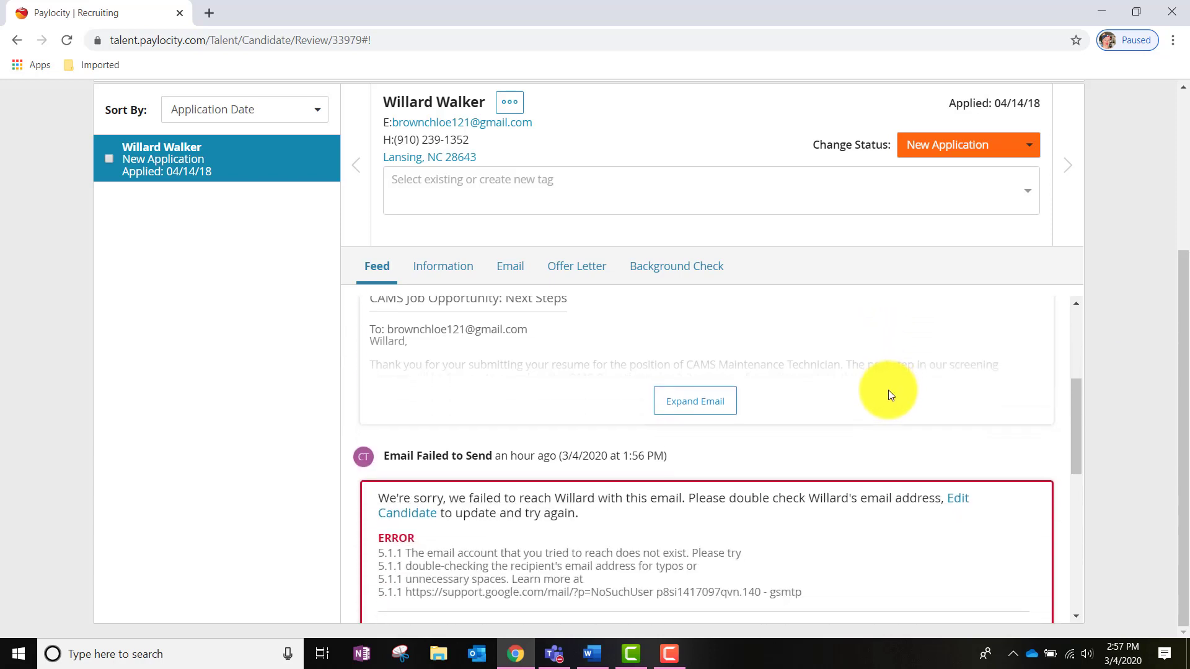
scroll(888, 392, down, 3)
scroll(890, 395, down, 3)
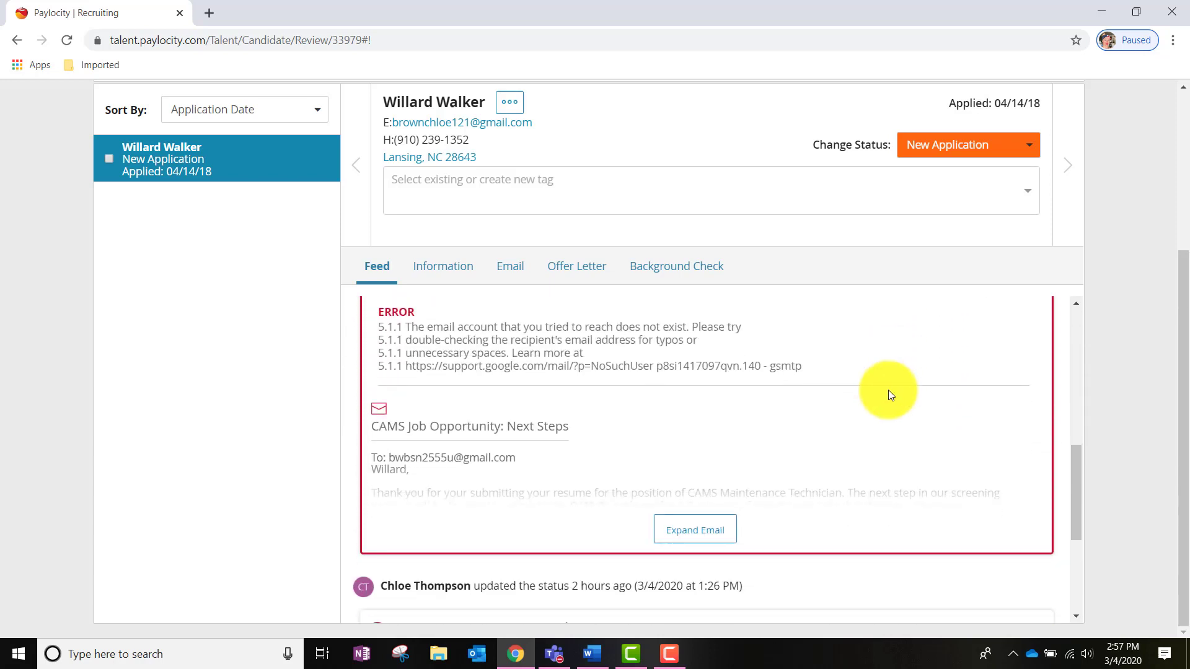
scroll(887, 389, down, 3)
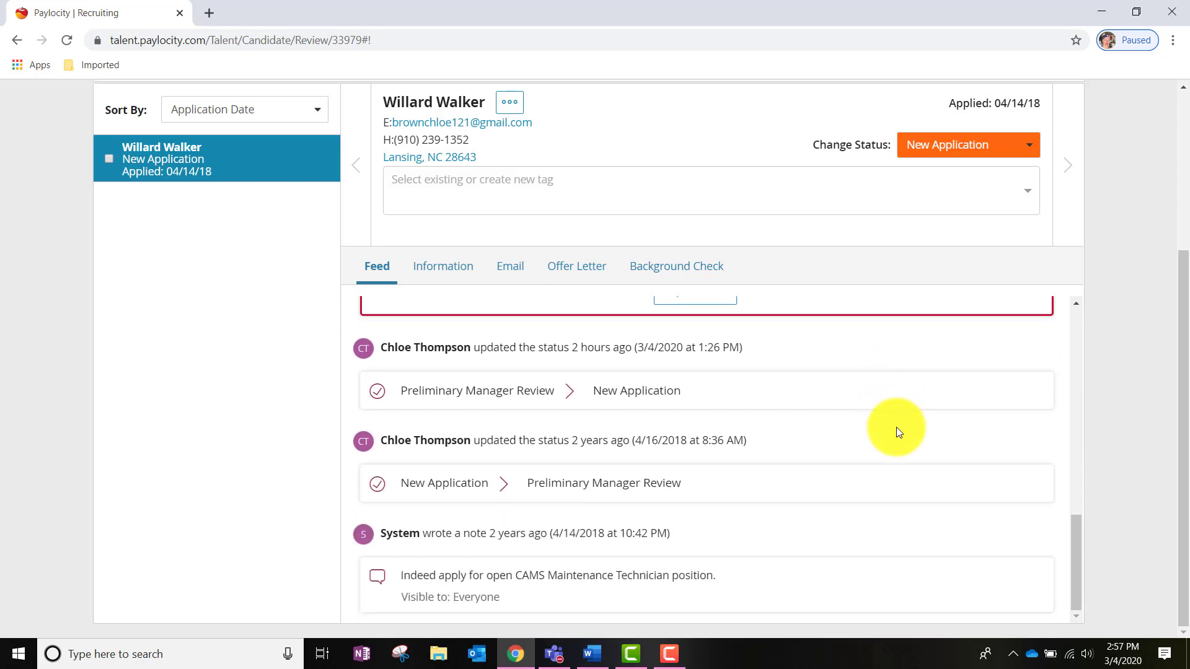
scroll(898, 431, up, 8)
scroll(896, 426, up, 4)
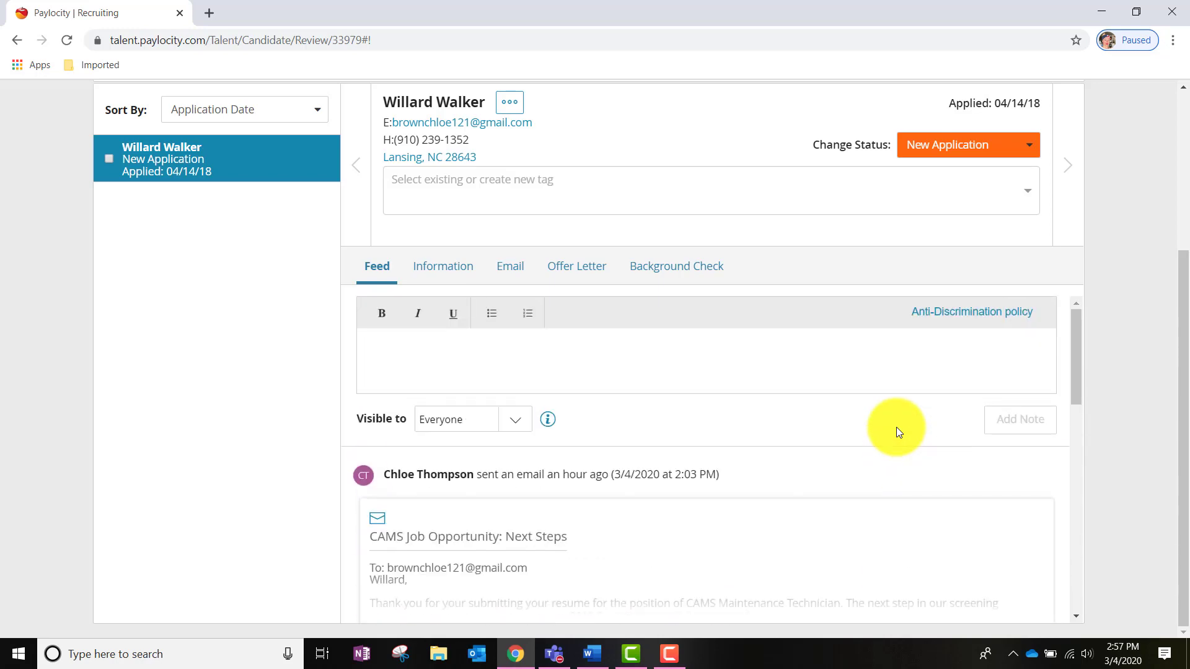
Step: Type 'notes' in the note box, then erase it to leave the box empty
click(712, 366)
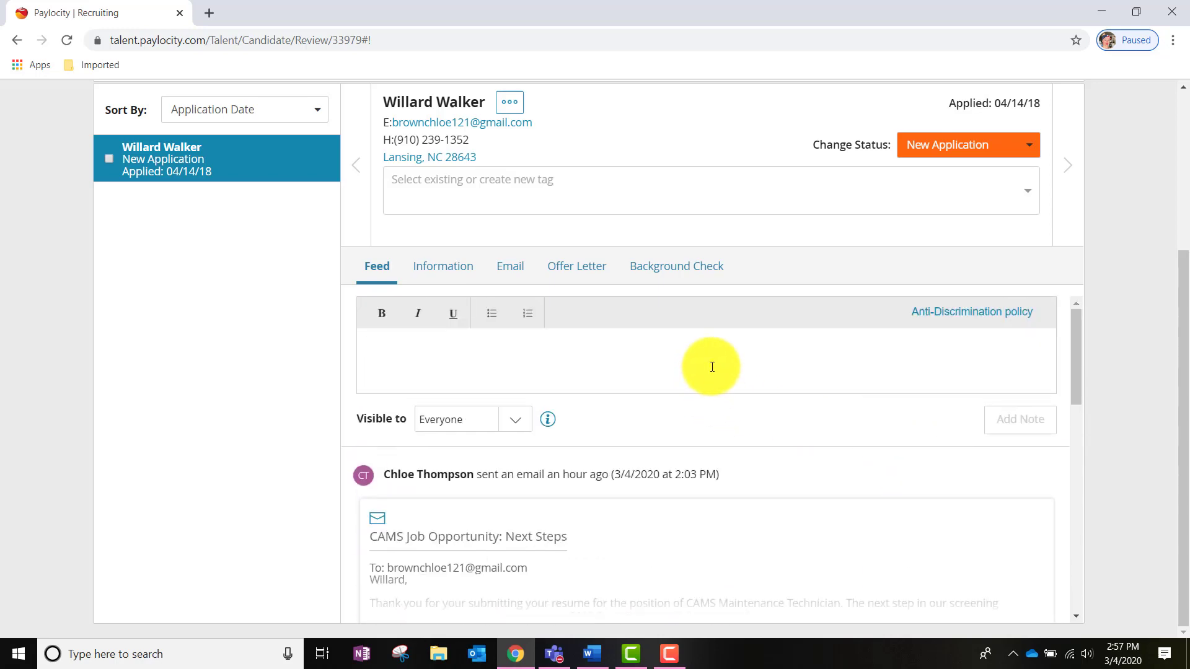
text(notes)
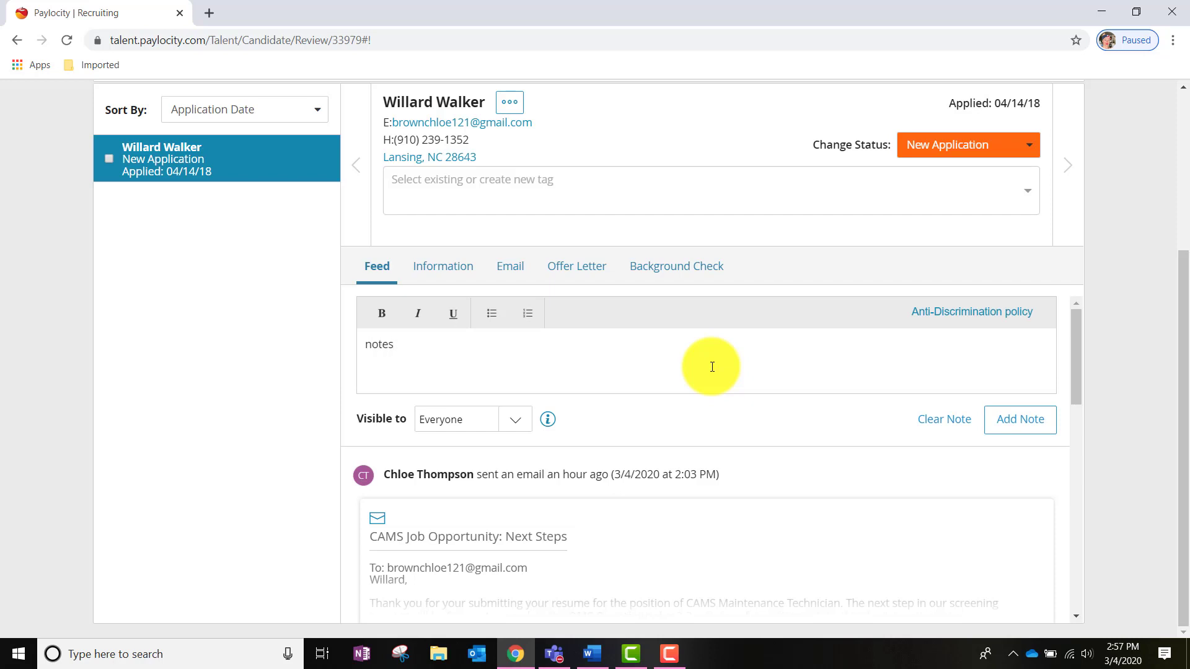
key(BackSpace)
key(BackSpace)
key(BackSpace)
key(BackSpace)
key(BackSpace)
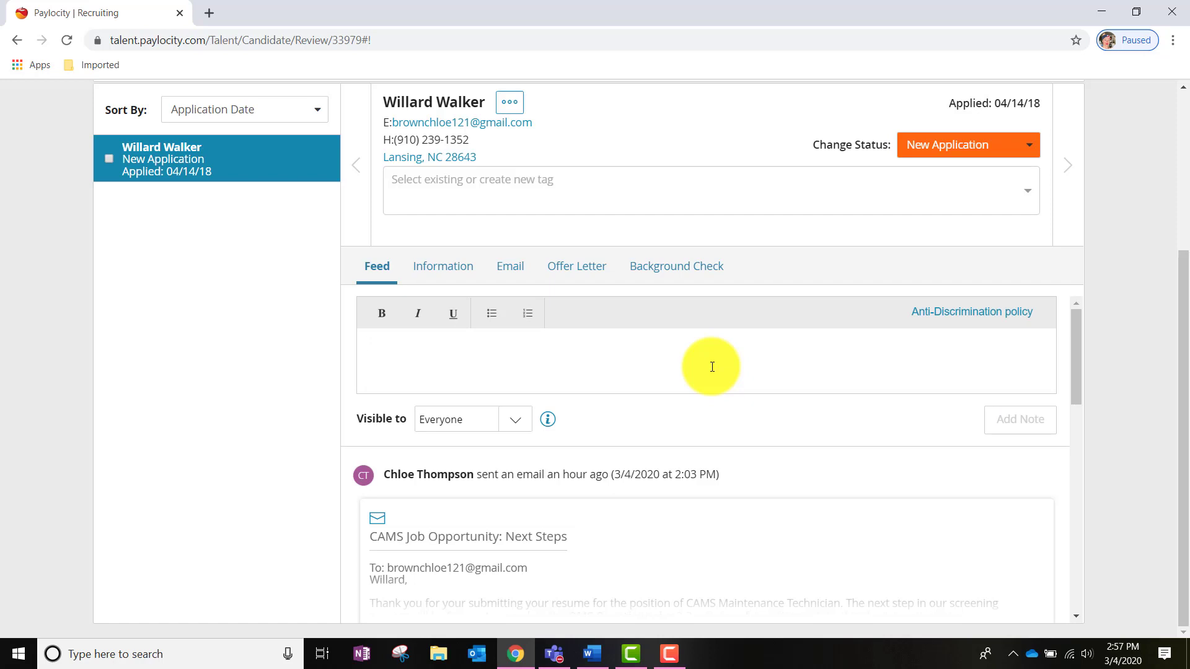
Step: Review the applicant's documents and personal details on the Information tab
click(444, 276)
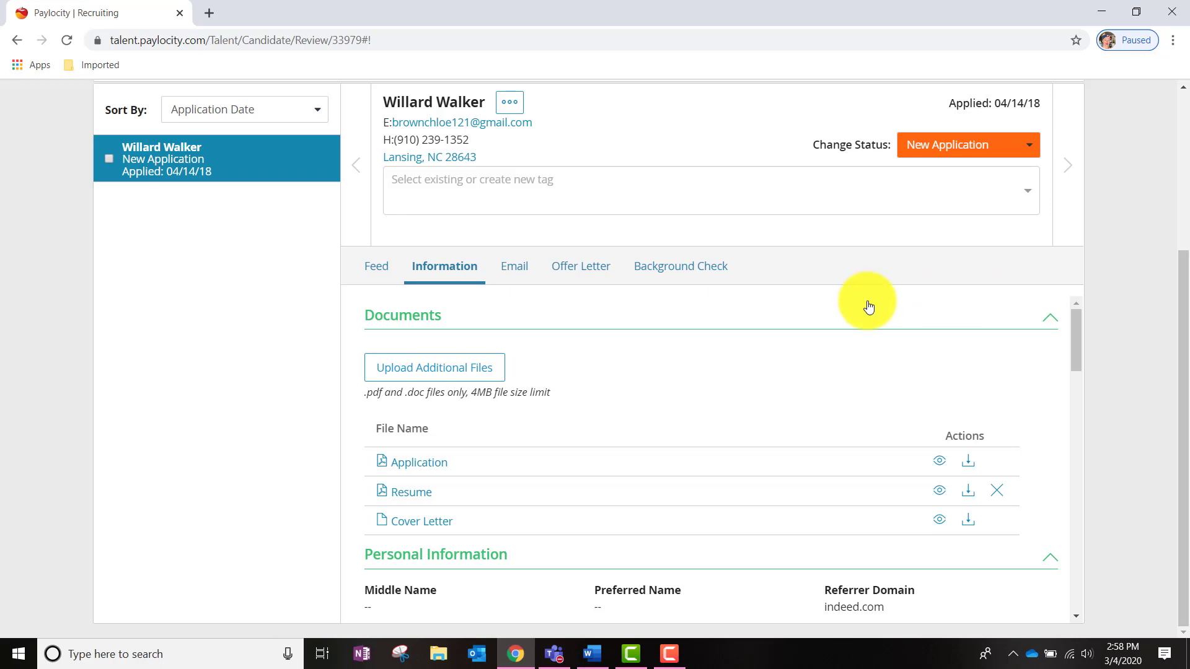
Step: Show the sent 'CAMS Job Opportunity: Next Steps' email with its OMS Questionnaire instructions
click(513, 275)
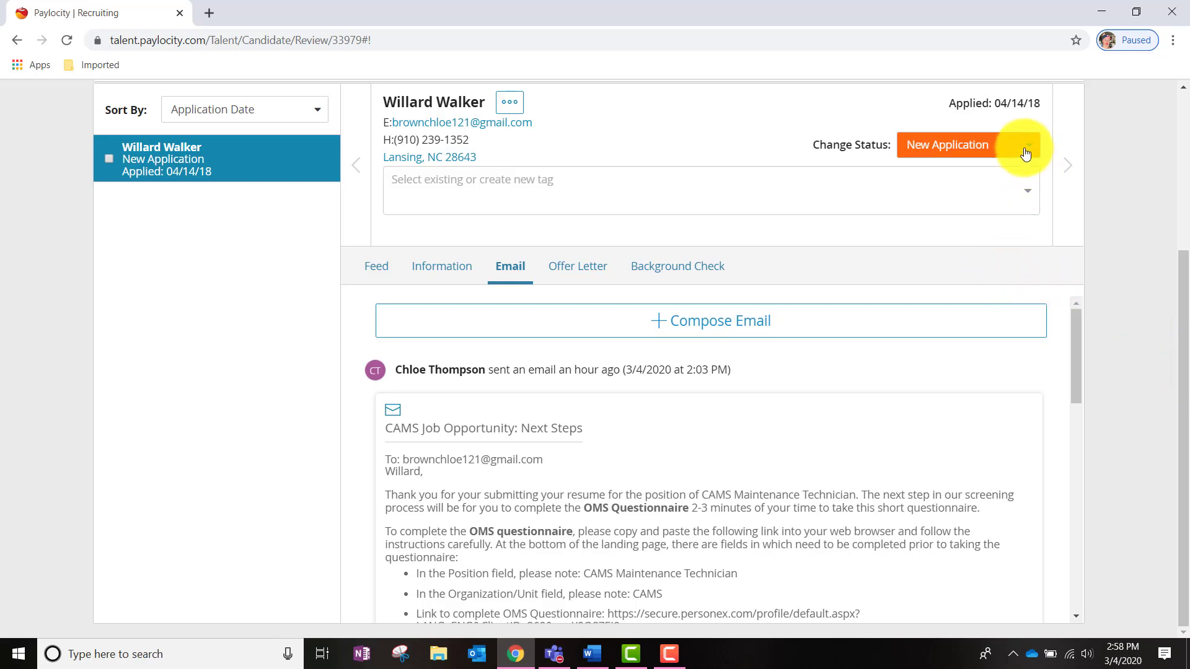
click(1026, 153)
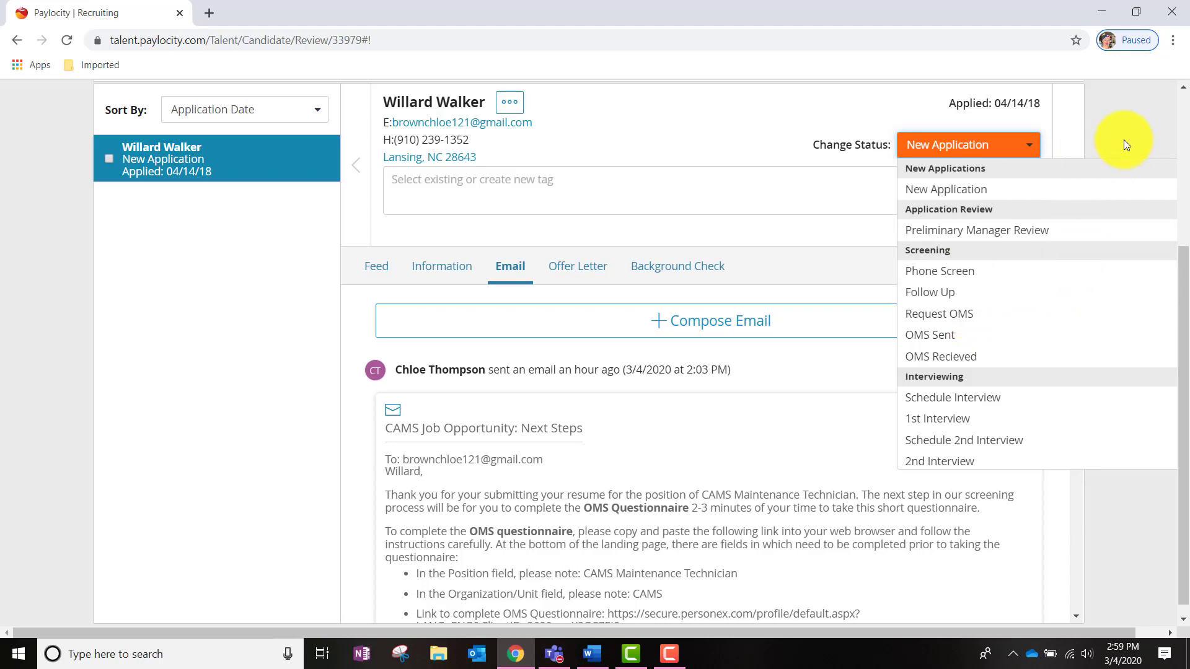
scroll(1118, 204, up, 4)
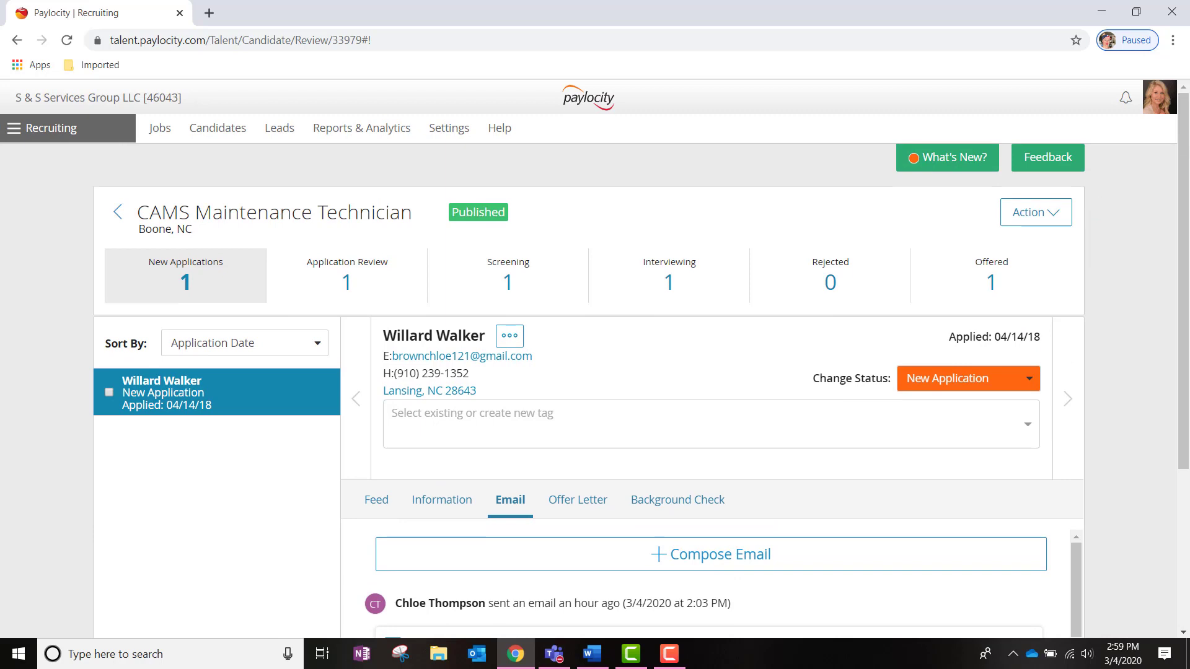
Step: Show the Application Review candidate and browse statuses, keeping Preliminary Manager Review unchanged
click(358, 285)
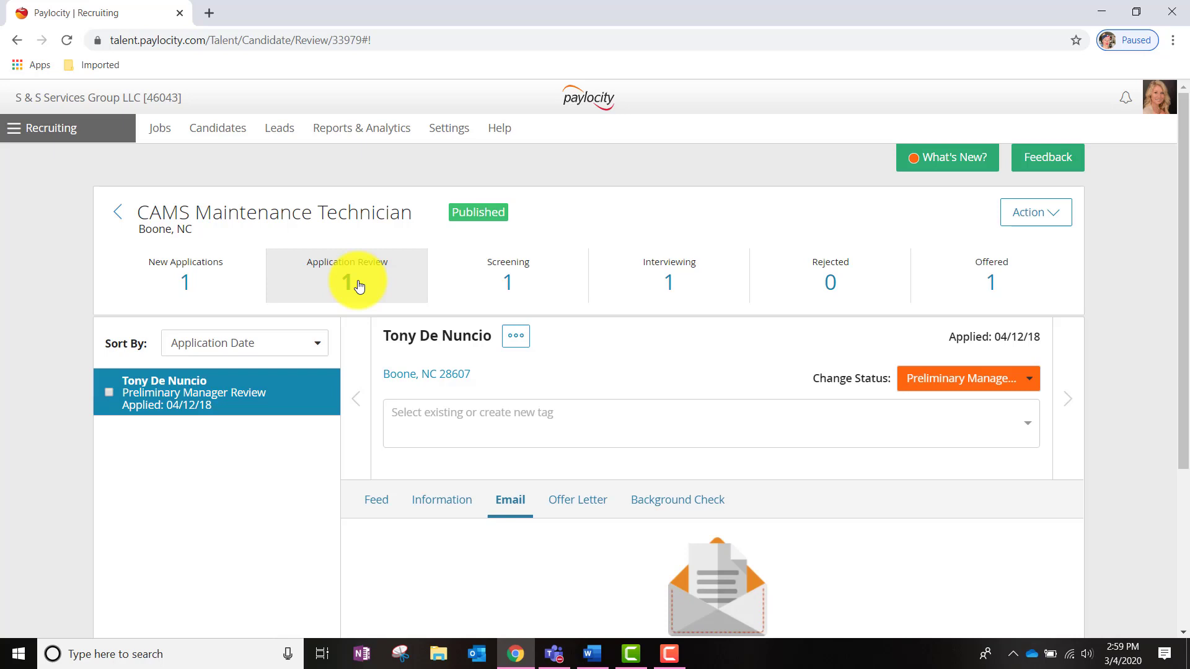
click(1032, 380)
scroll(1004, 502, down, 1)
scroll(1005, 508, down, 3)
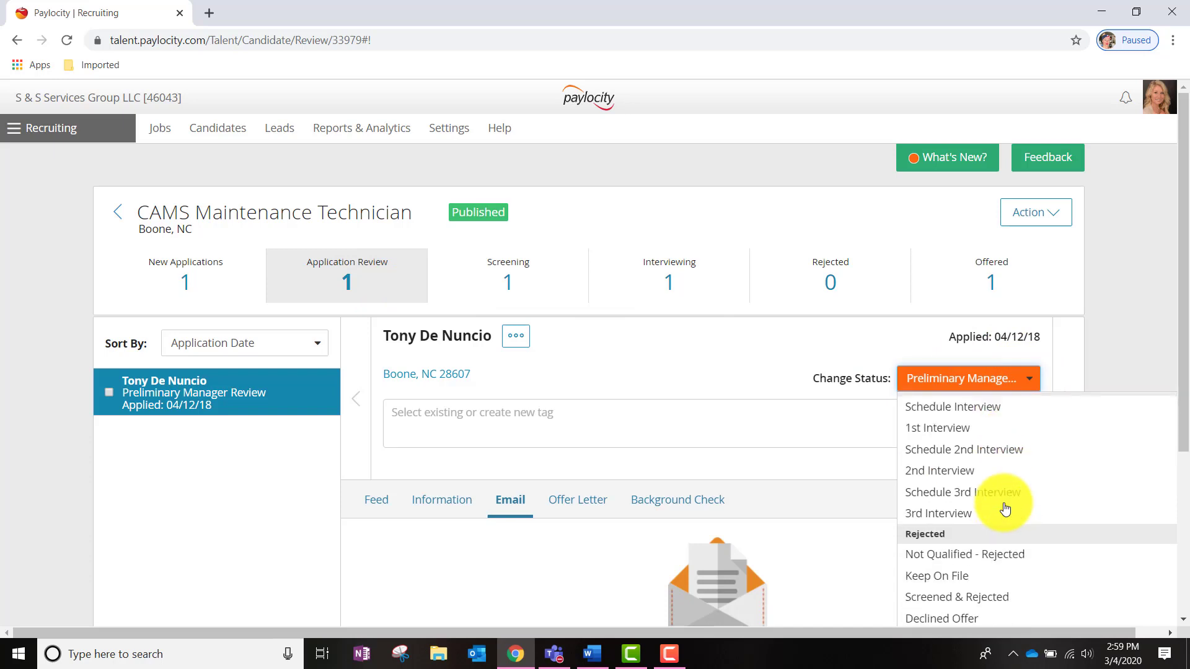
scroll(1005, 508, up, 4)
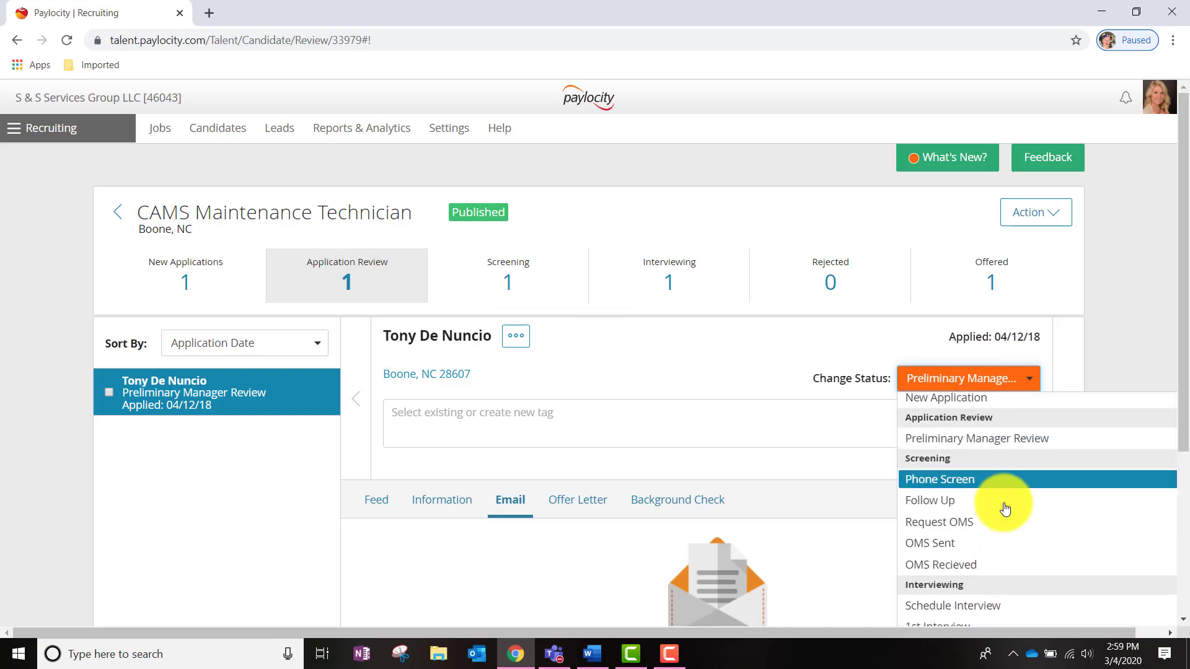
click(1118, 263)
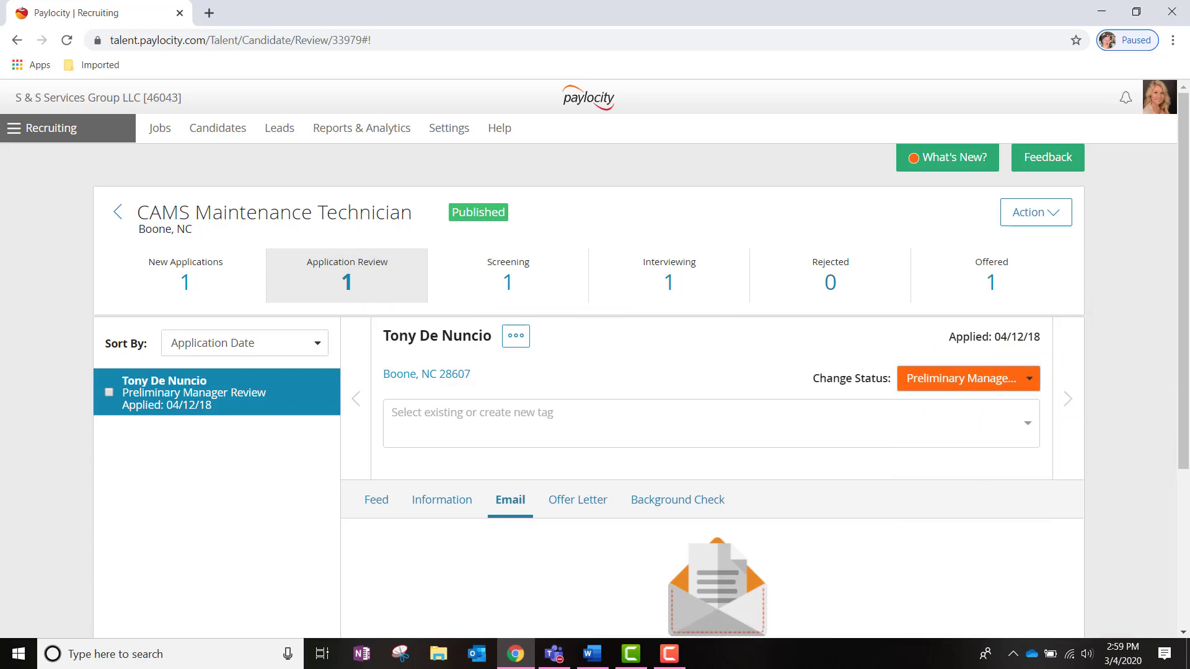
Step: Show the Screening stage's one candidate at Phone Screen status, added 03/04/20
click(531, 274)
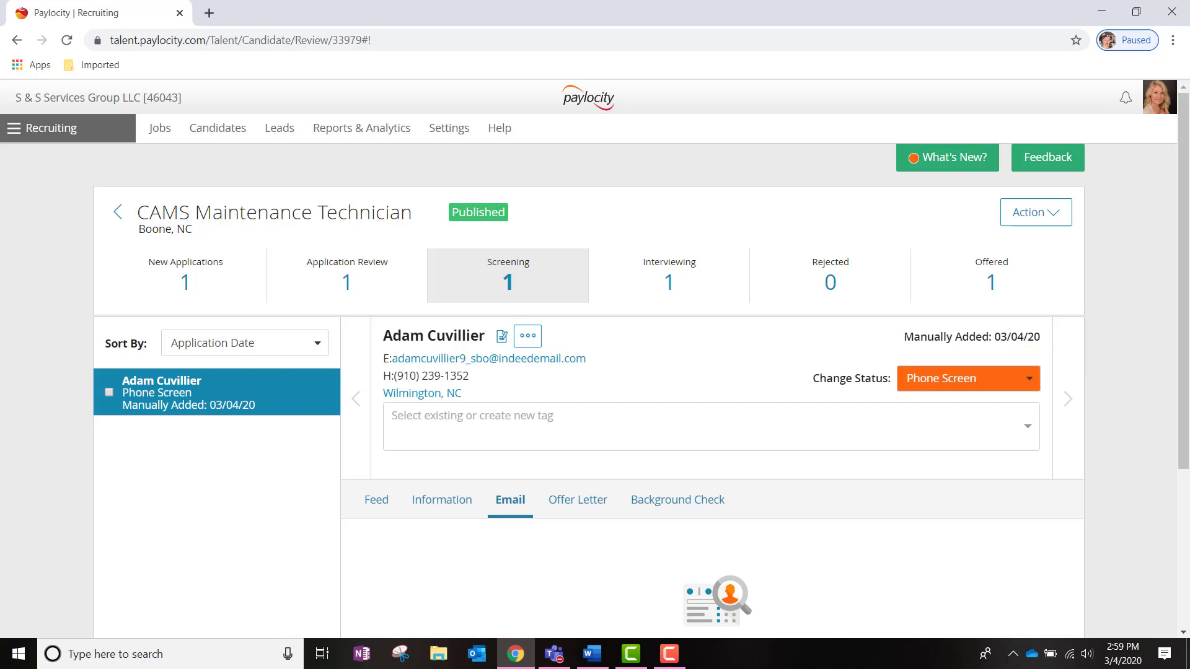
Step: Show the Interviewing candidate and browse statuses, keeping Schedule Interview unchanged
click(668, 277)
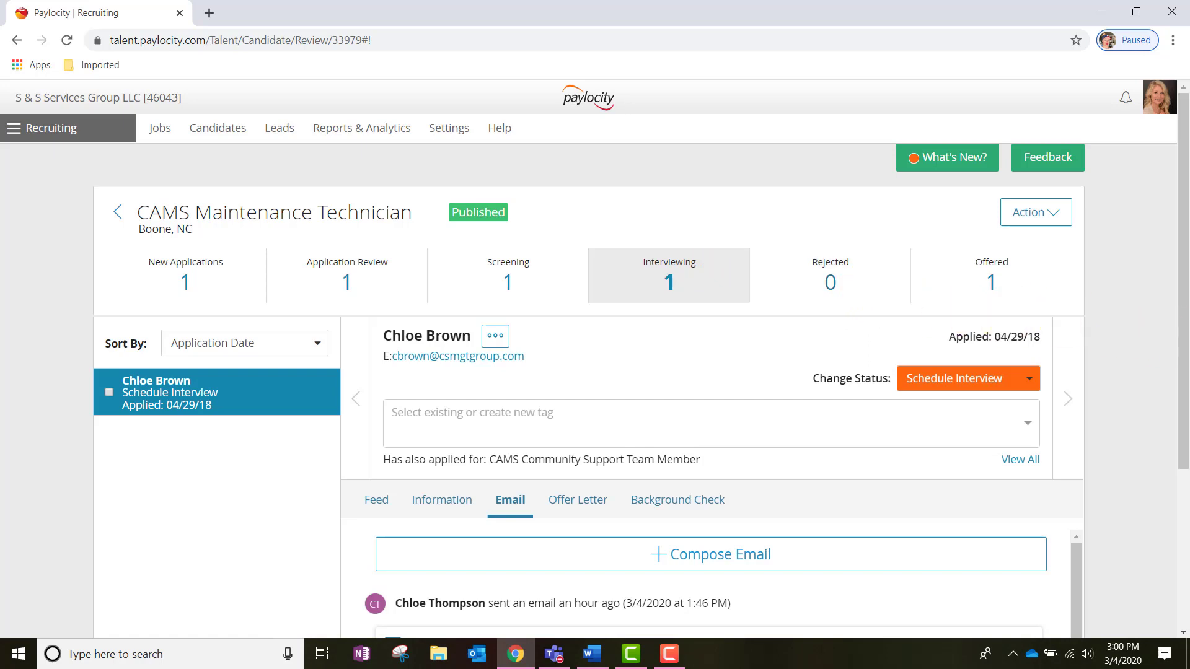
scroll(1148, 267, down, 3)
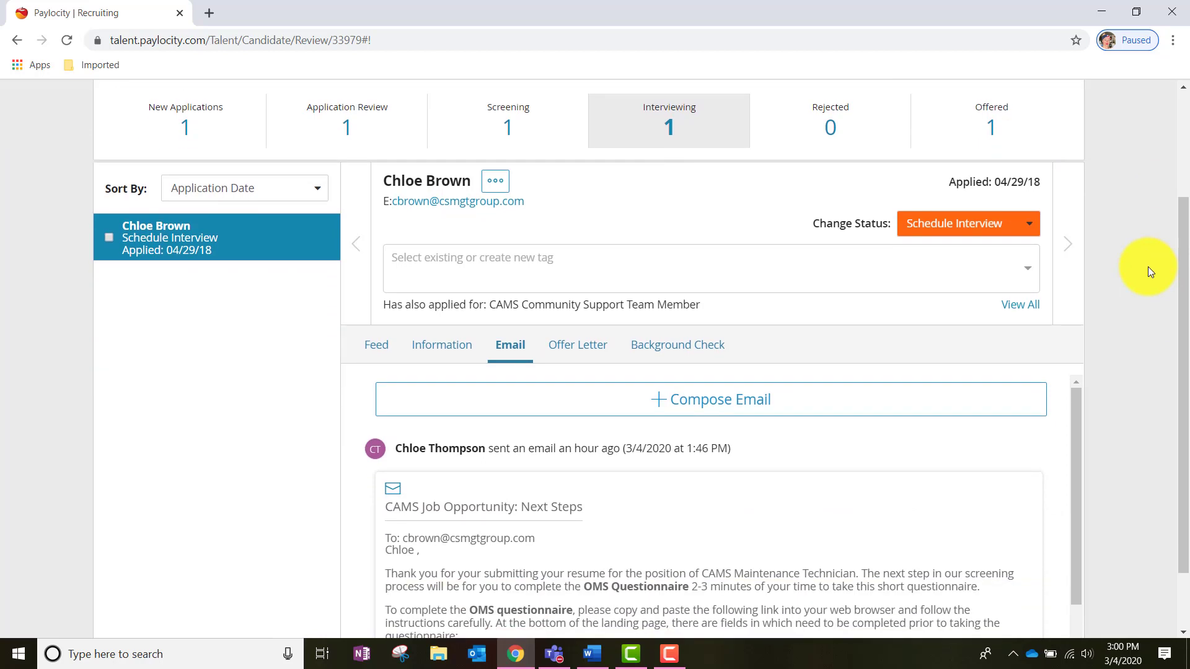
click(1030, 230)
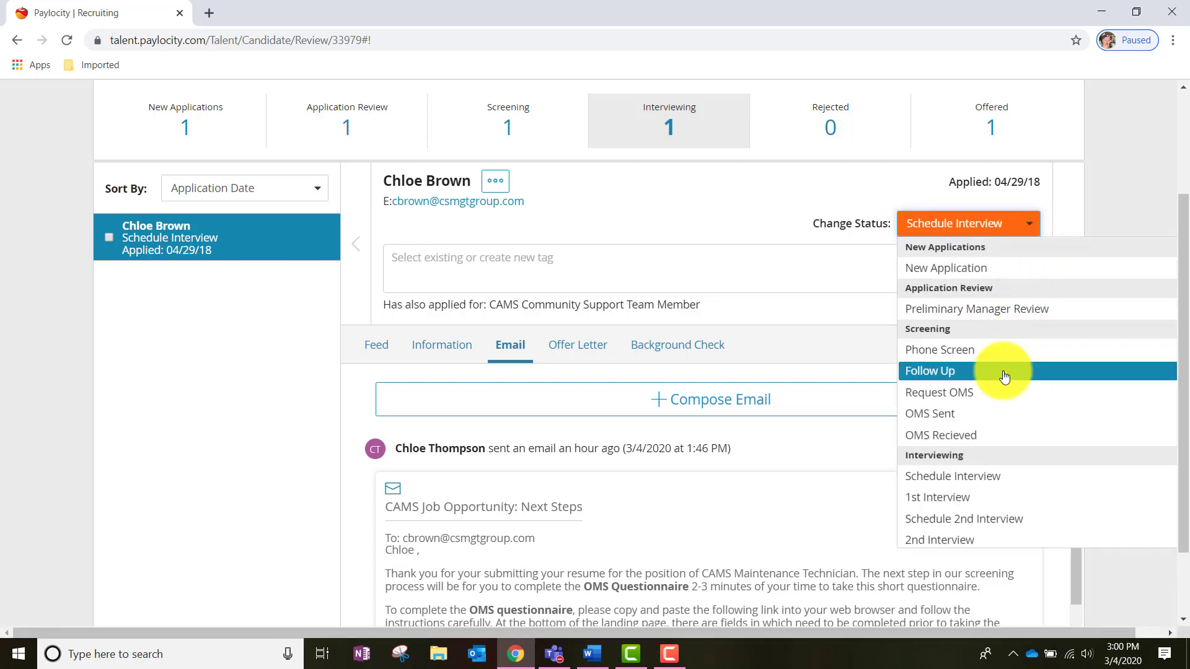
scroll(1005, 376, down, 3)
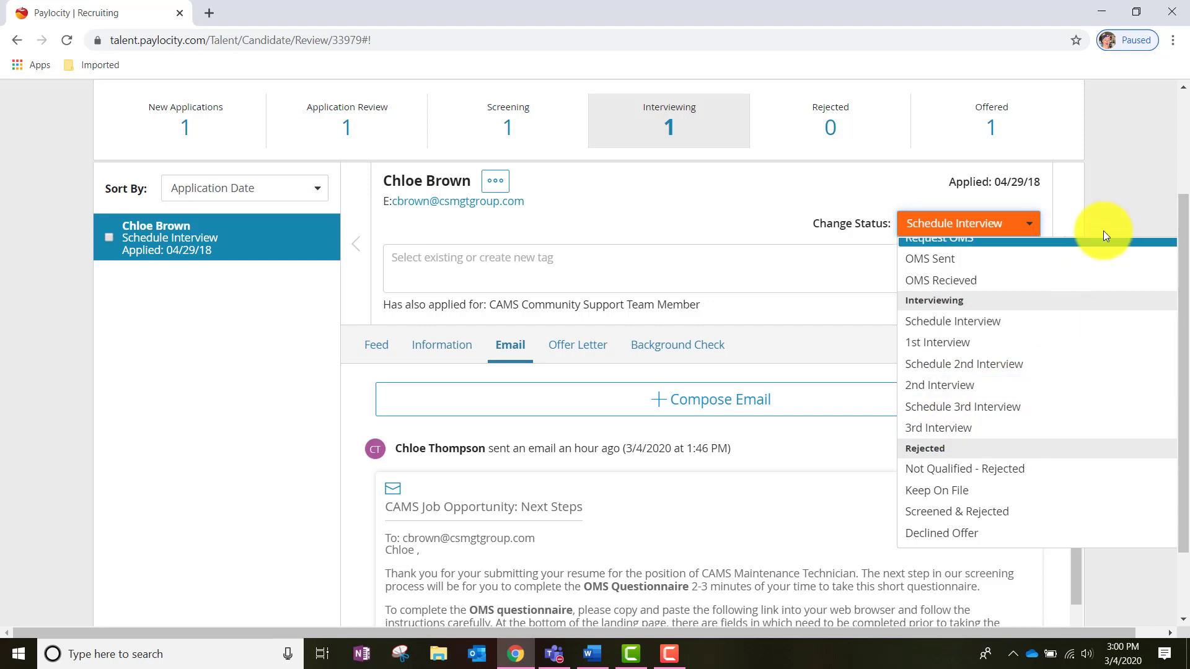
click(1113, 199)
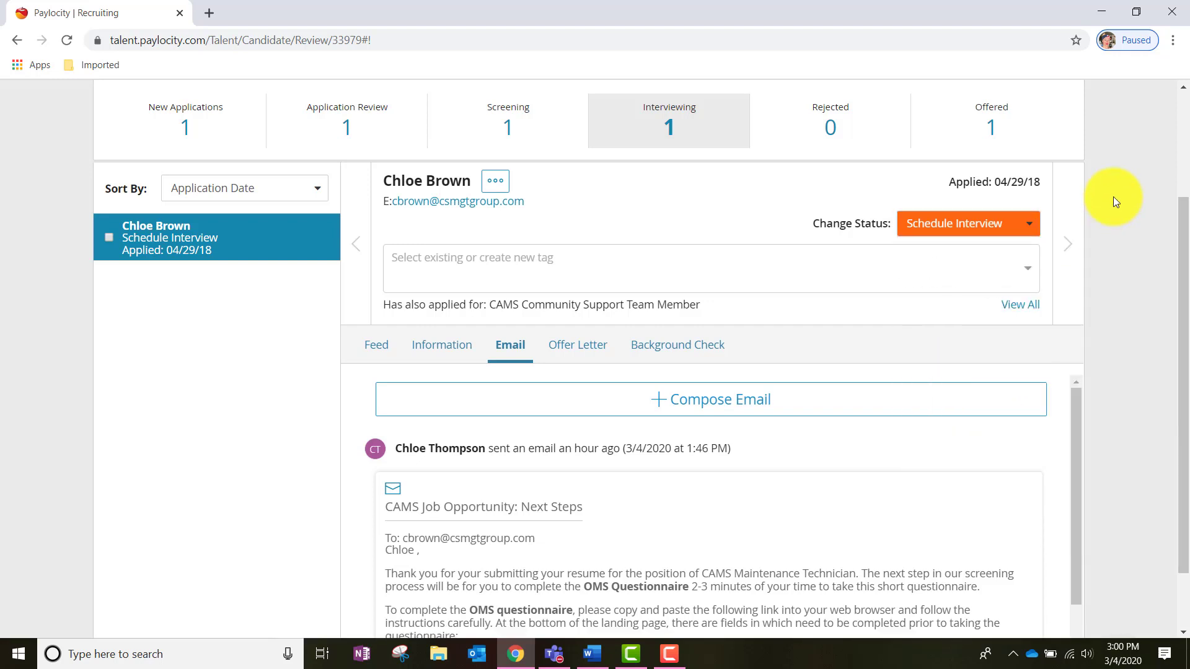
scroll(1103, 258, up, 3)
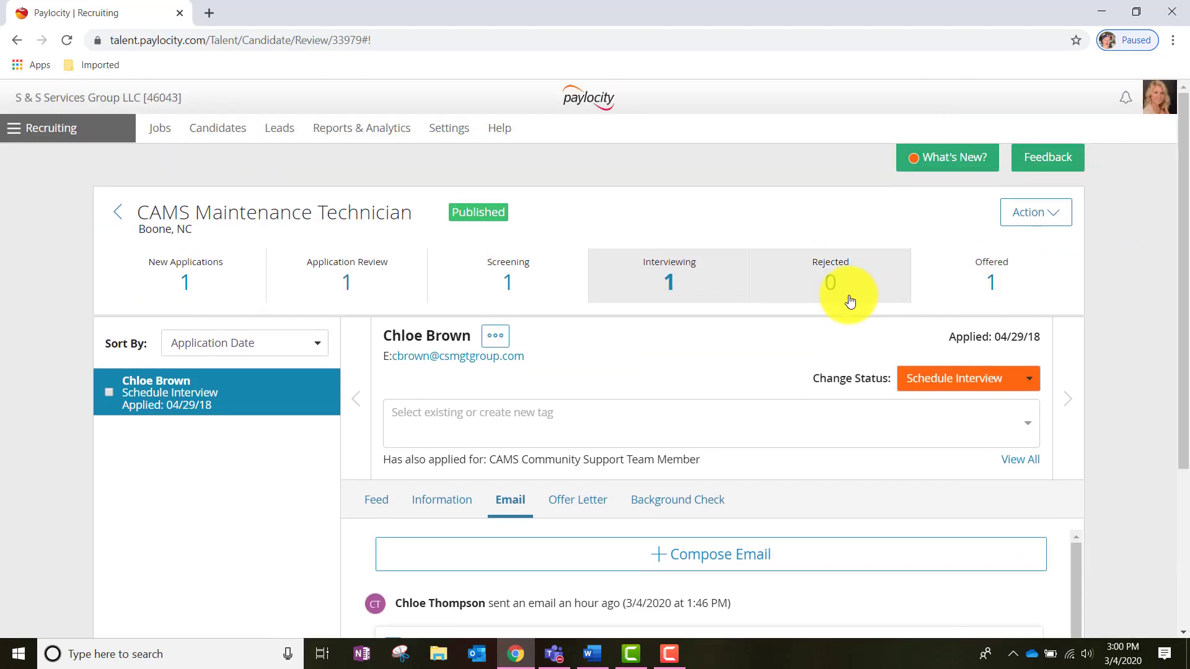
Step: Show the empty Rejected stage of the CAMS Maintenance Technician job
click(843, 286)
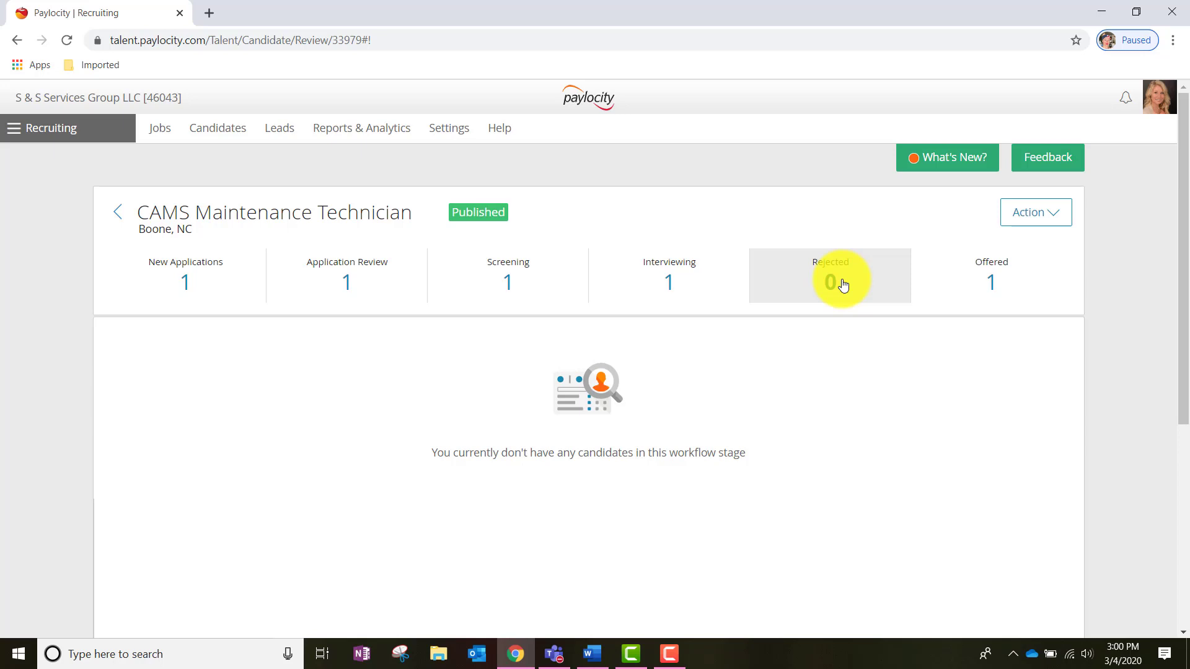
Step: Show the Offered stage's Hired candidate and their Feed's Begin New Hire Onboarding card
click(999, 285)
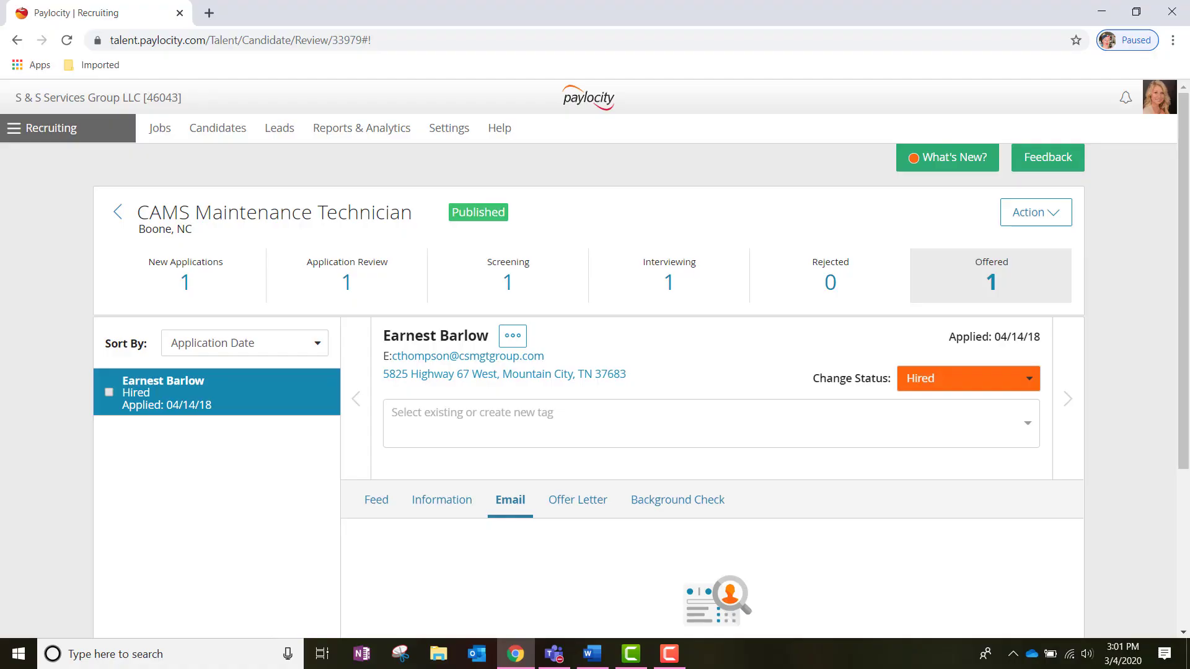
scroll(744, 354, down, 3)
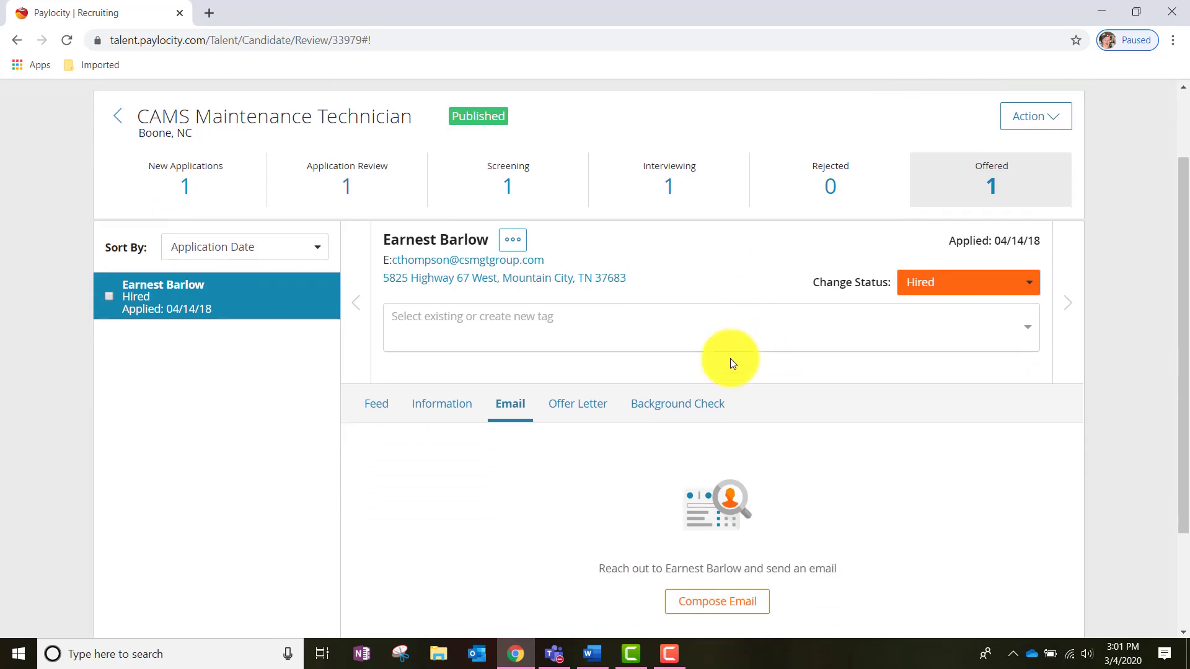
click(369, 346)
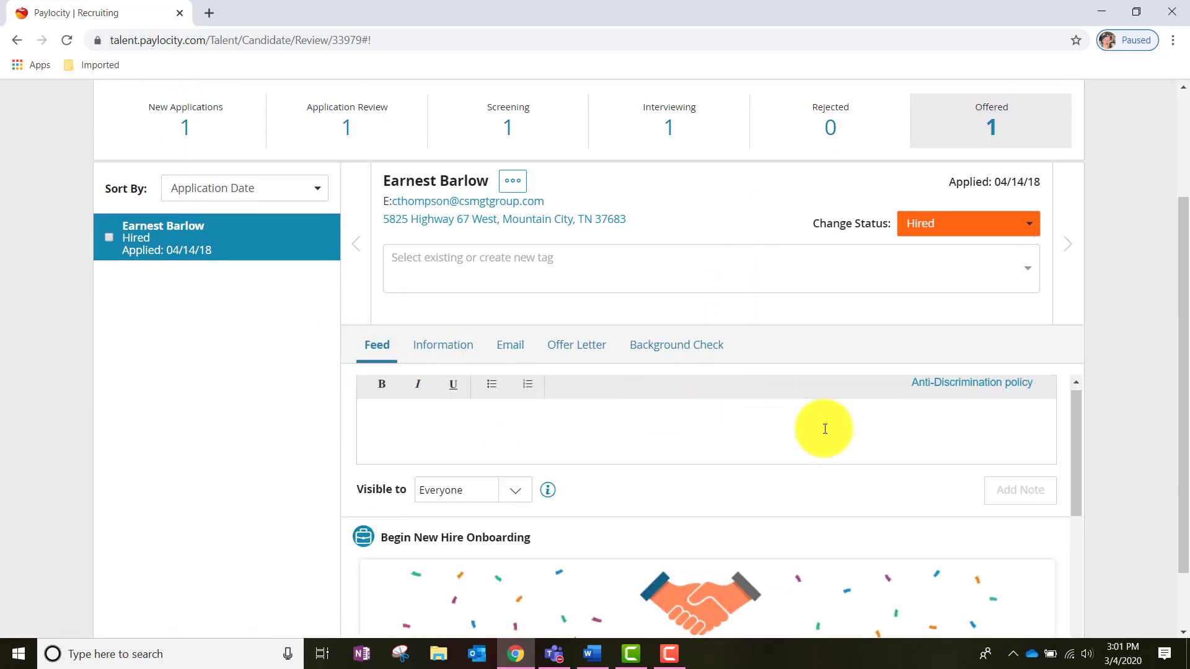
scroll(826, 430, down, 3)
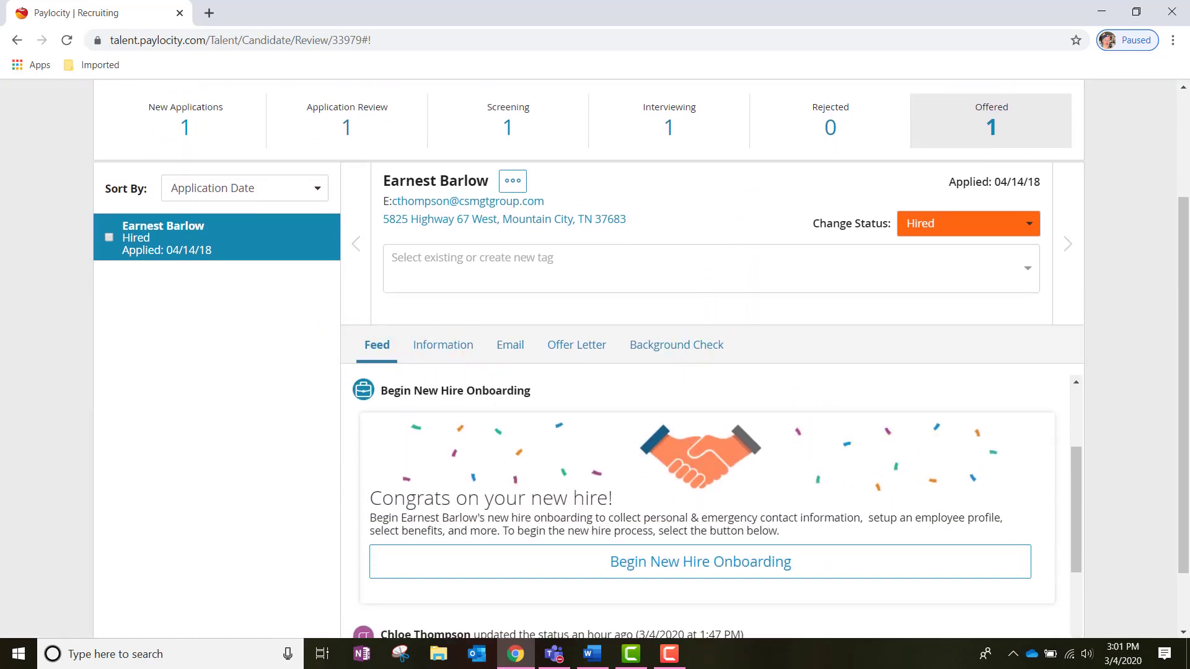